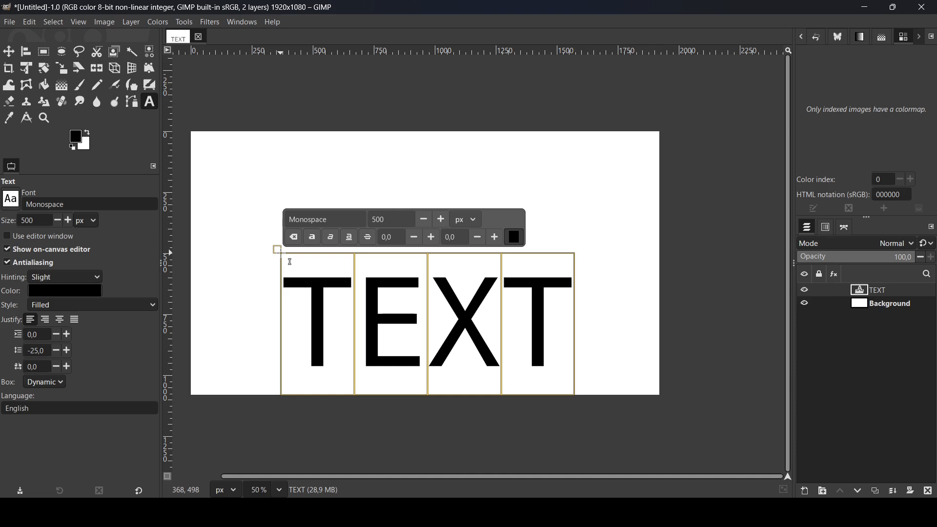
- Make the word TEXT bold and set its font size to 400 px
{"action": "left_click", "coordinate": [311, 239]}
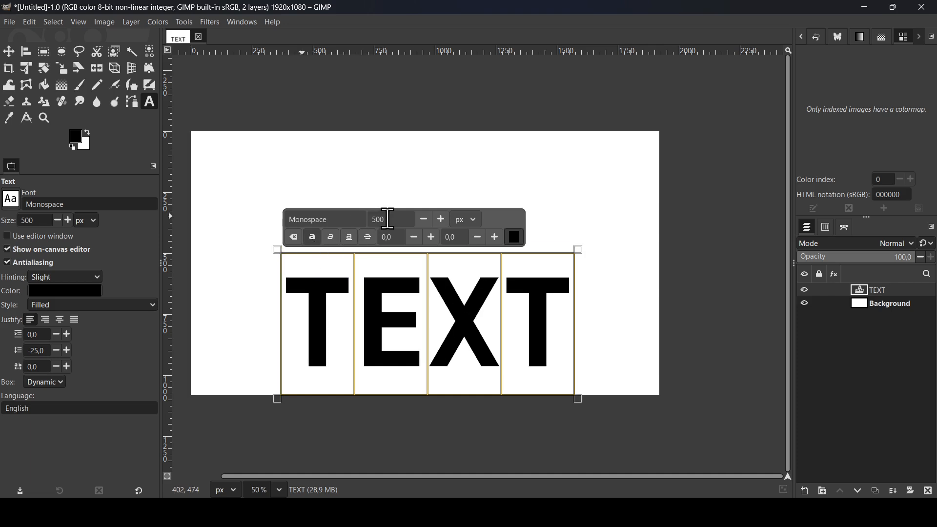
{"action": "type", "text": "300"}
{"action": "key", "text": "Return"}
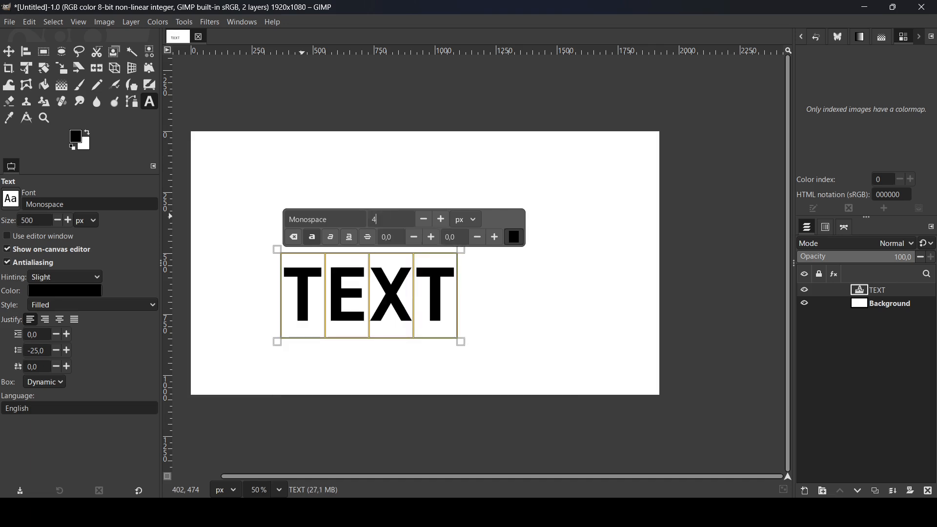
{"action": "key", "text": "Return"}
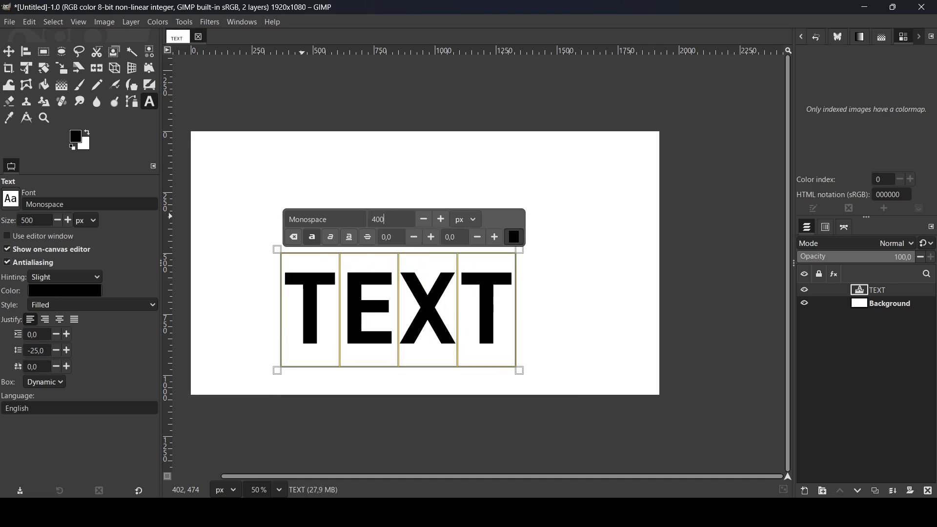
- Centre the TEXT layer horizontally and vertically relative to the image with Align and Distribute
{"action": "left_click", "coordinate": [24, 51]}
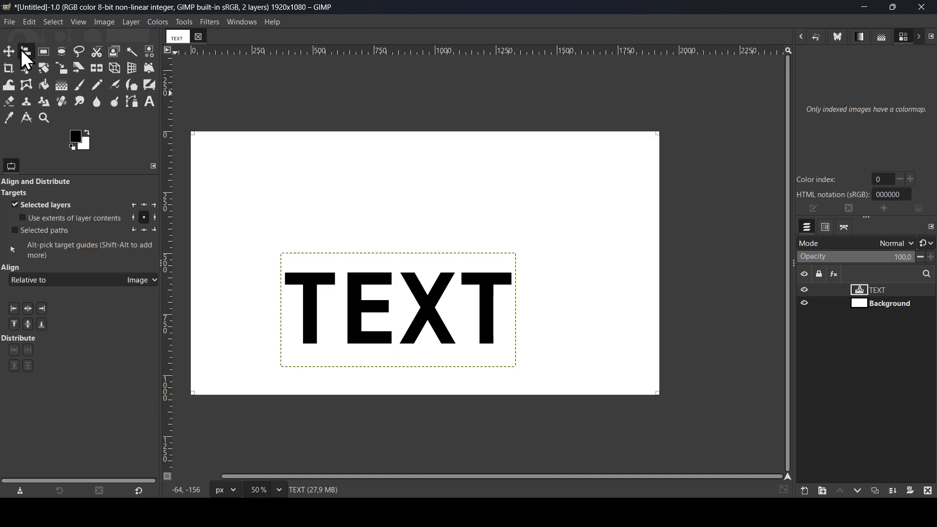
{"action": "left_click", "coordinate": [29, 311]}
{"action": "left_click", "coordinate": [28, 326]}
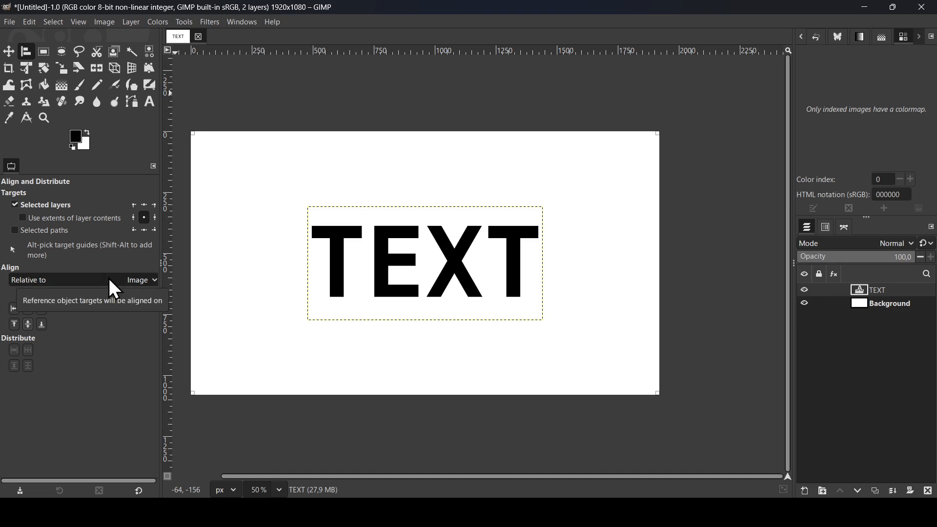
- Widen the kerning of the whole word TEXT to about 149, and reset it to 0
{"action": "left_click", "coordinate": [150, 103]}
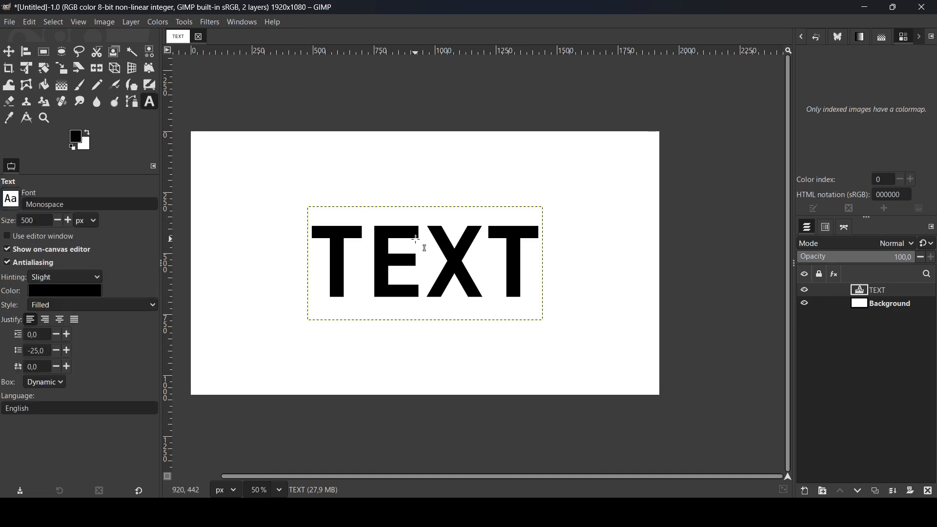
{"action": "left_click", "coordinate": [313, 245]}
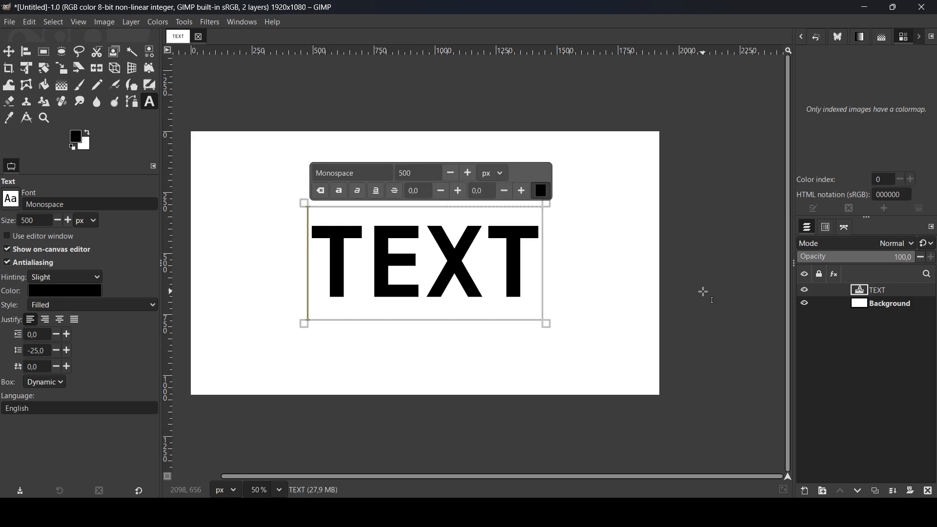
{"action": "left_click_drag", "start_coordinate": [315, 258], "coordinate": [547, 262]}
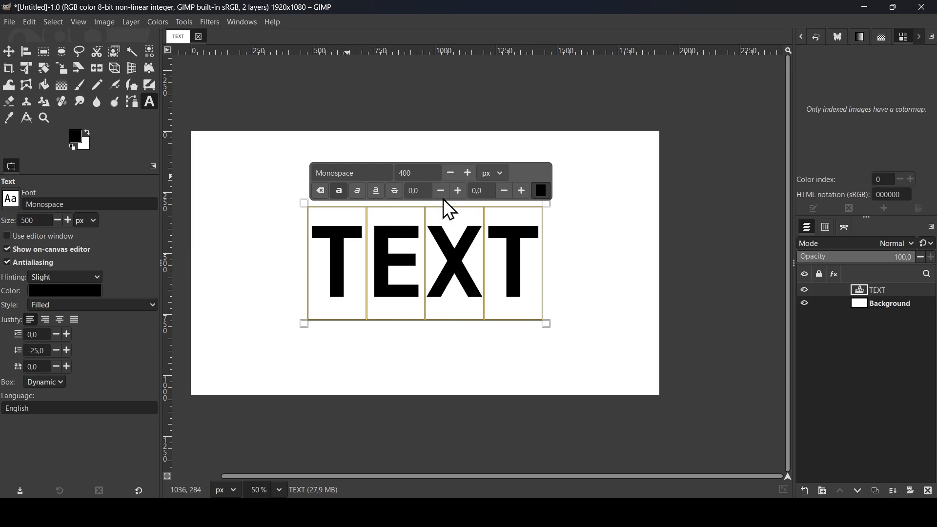
{"action": "left_click", "coordinate": [521, 191]}
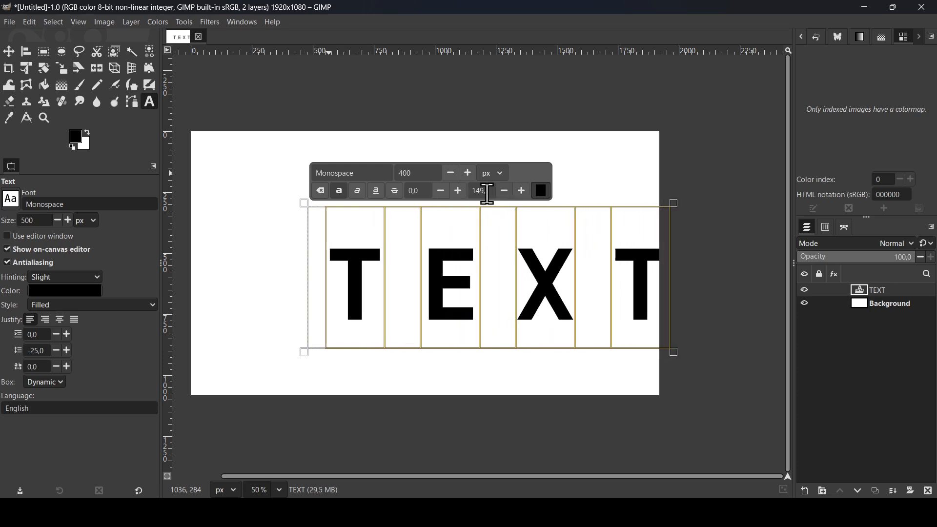
{"action": "type", "text": "0"}
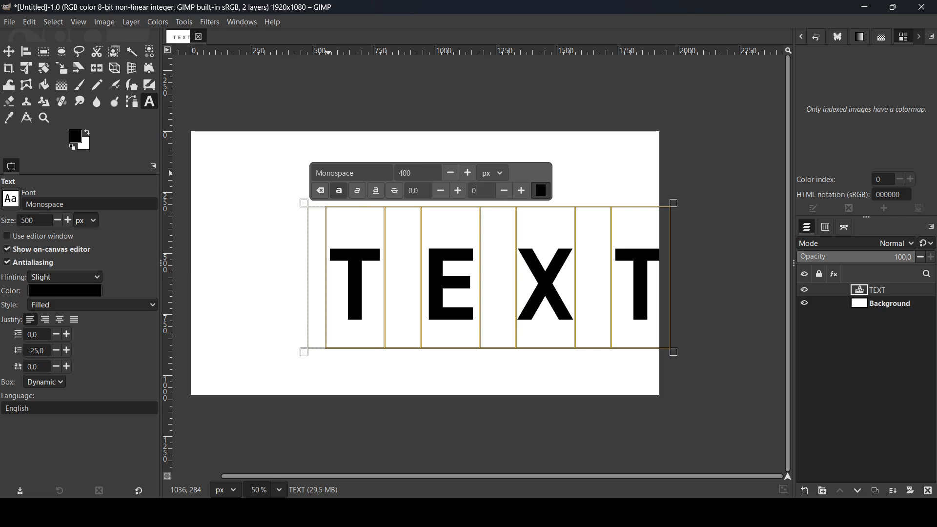
{"action": "key", "text": "Return"}
- Raise the kerning of only the letter E to 110, and reset it to 0
{"action": "left_click", "coordinate": [319, 261]}
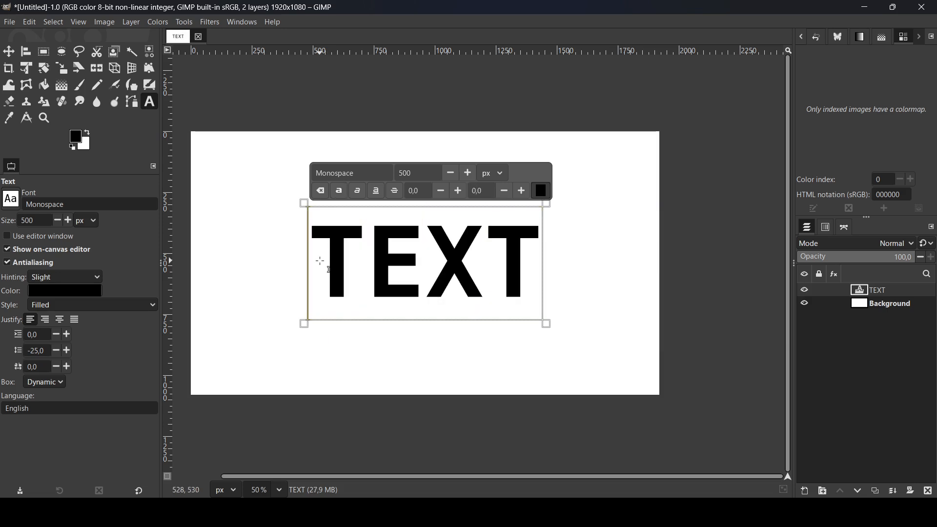
{"action": "left_click", "coordinate": [367, 258]}
{"action": "key", "text": "shift+Right"}
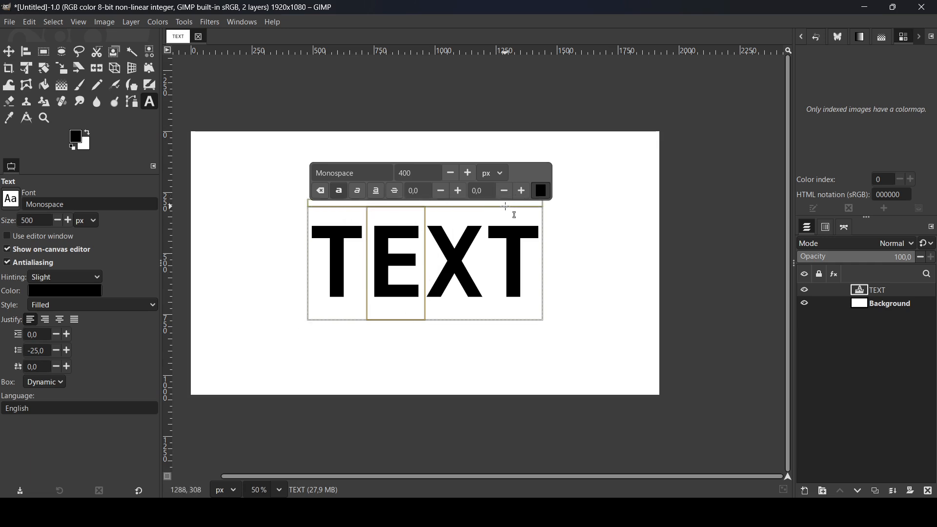
{"action": "left_click", "coordinate": [520, 197]}
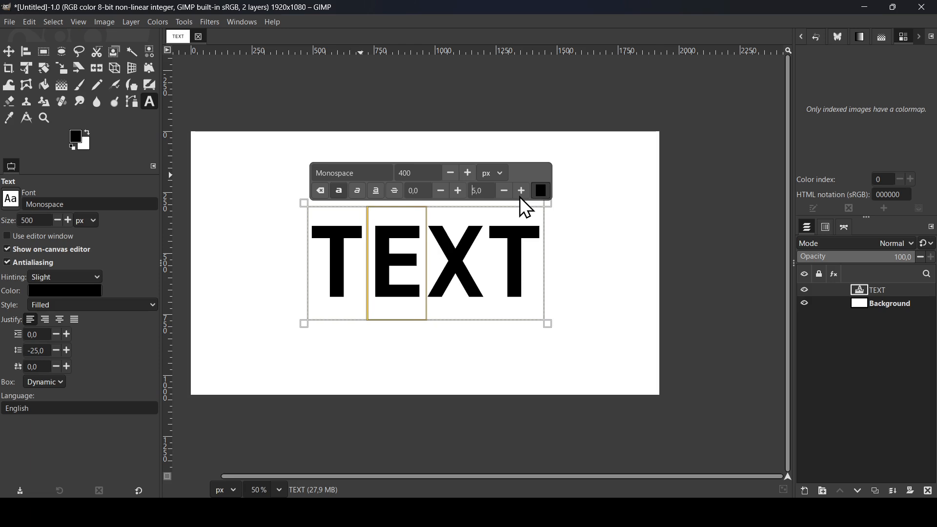
{"action": "left_click_drag", "start_coordinate": [519, 196], "coordinate": [519, 196]}
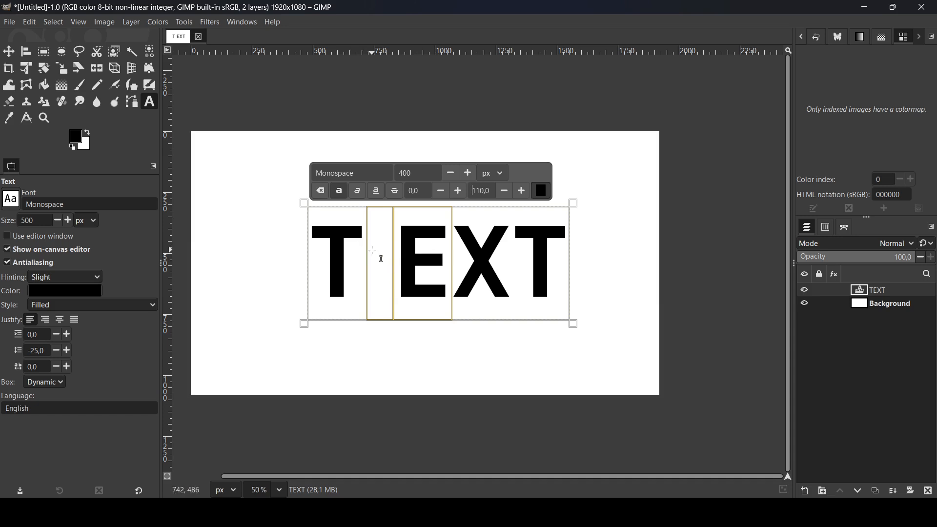
{"action": "double_click", "coordinate": [482, 195]}
{"action": "type", "text": "0"}
{"action": "key", "text": "Return"}
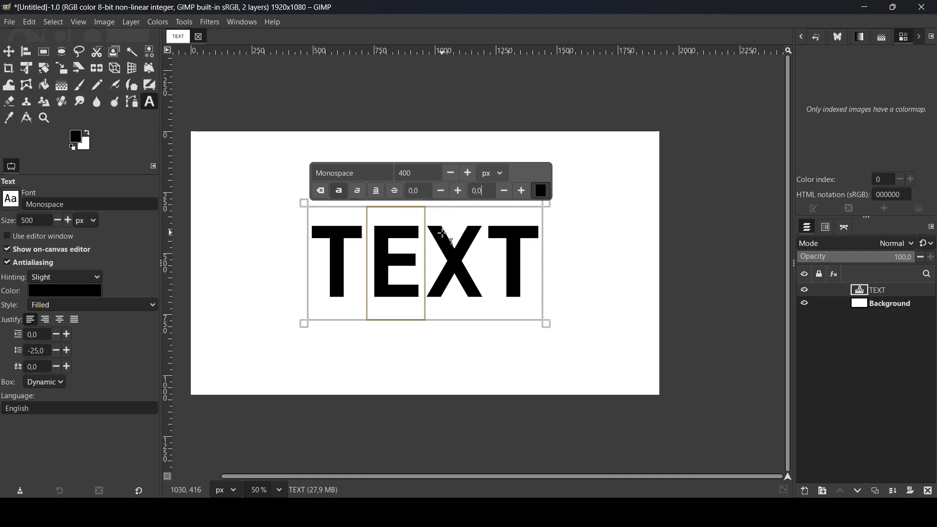
- Widen the kerning of only the letter X to push it away from the E, and reset it to 0
{"action": "left_click", "coordinate": [437, 236]}
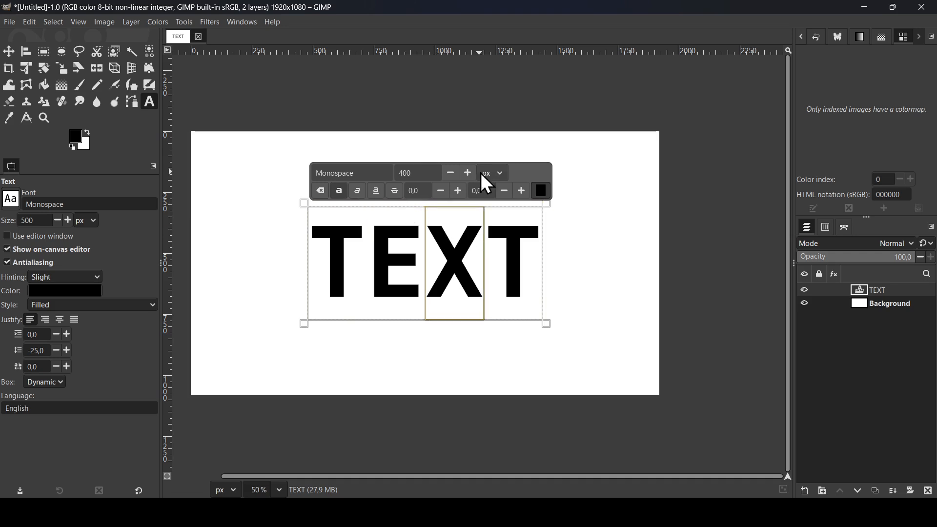
{"action": "left_click", "coordinate": [521, 190]}
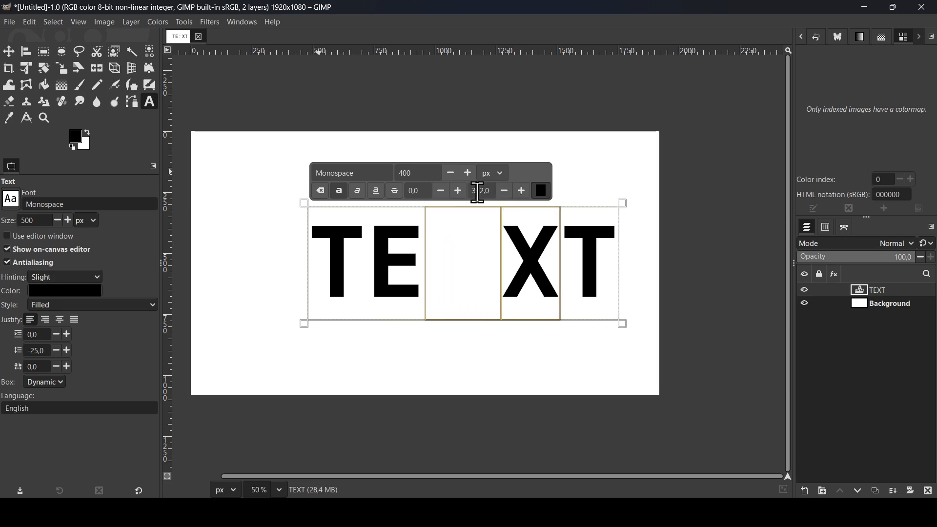
{"action": "left_click_drag", "start_coordinate": [471, 191], "coordinate": [489, 191]}
{"action": "type", "text": "0"}
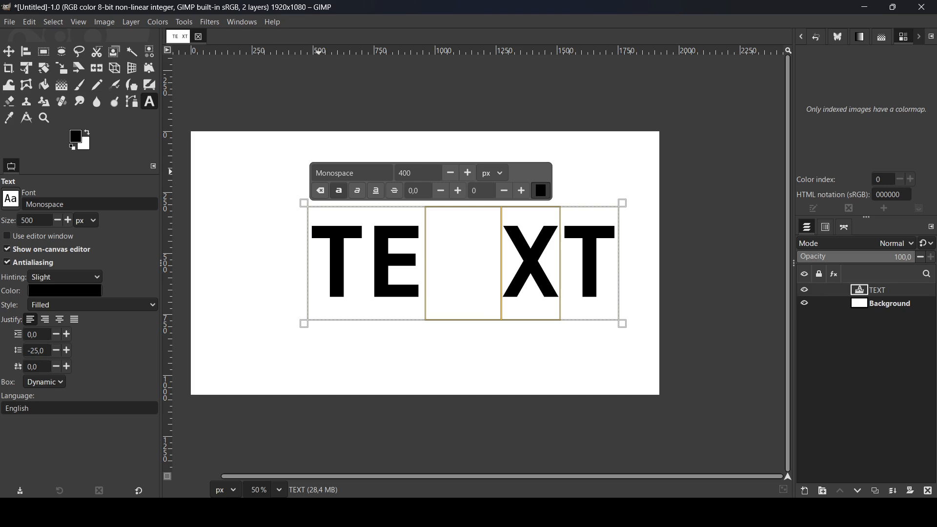
{"action": "key", "text": "Return"}
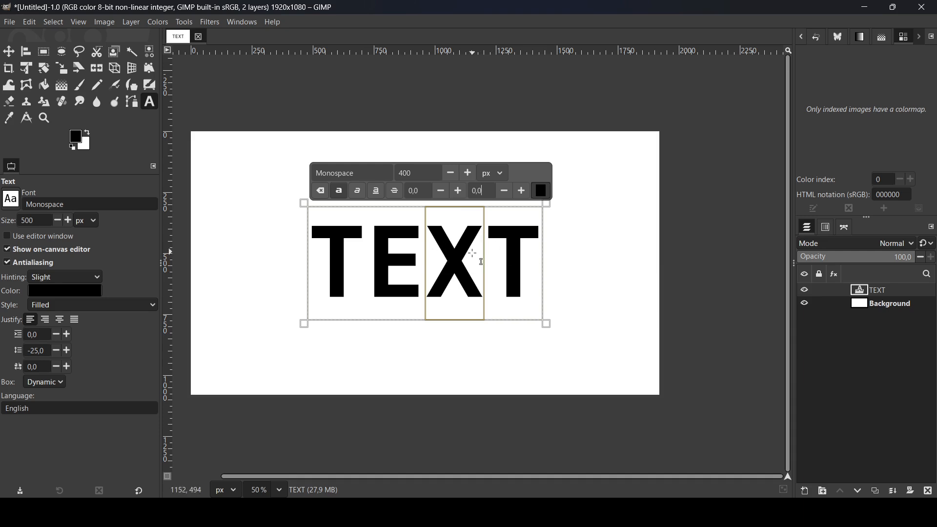
- Set the font size of the whole word TEXT to 200 px
{"action": "left_click", "coordinate": [381, 260]}
{"action": "key", "text": "ctrl+a"}
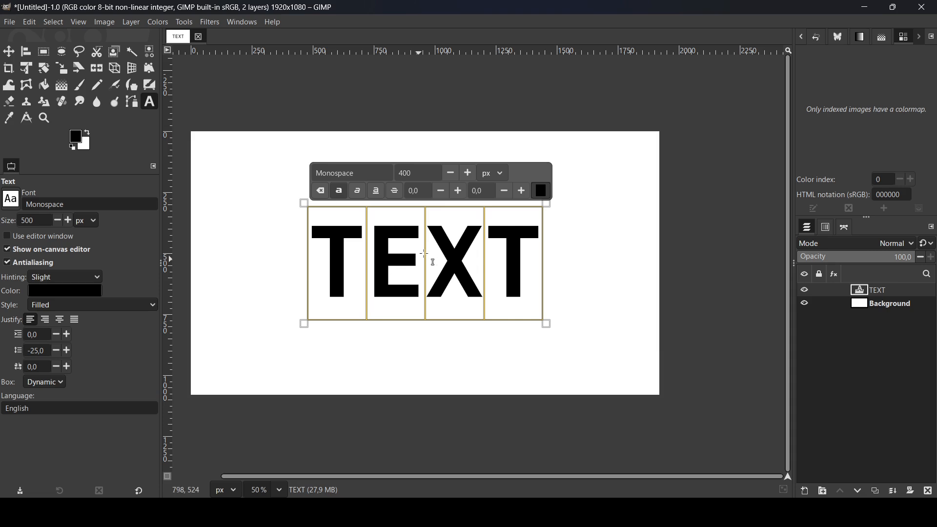
{"action": "left_click", "coordinate": [416, 168]}
{"action": "type", "text": "200"}
{"action": "key", "text": "Return"}
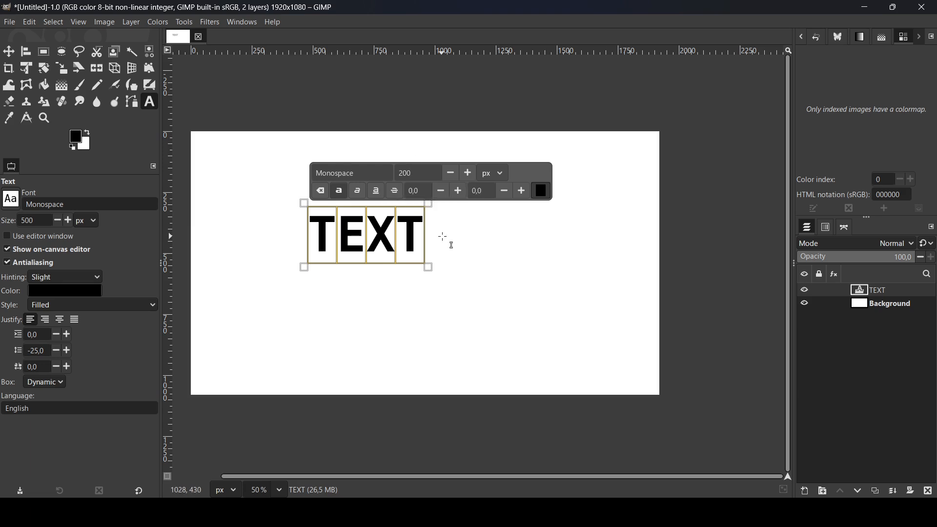
- Add a second line reading TEXT directly below the first one in the same text layer
{"action": "left_click", "coordinate": [419, 231]}
{"action": "key", "text": "Return"}
{"action": "key", "text": "Return"}
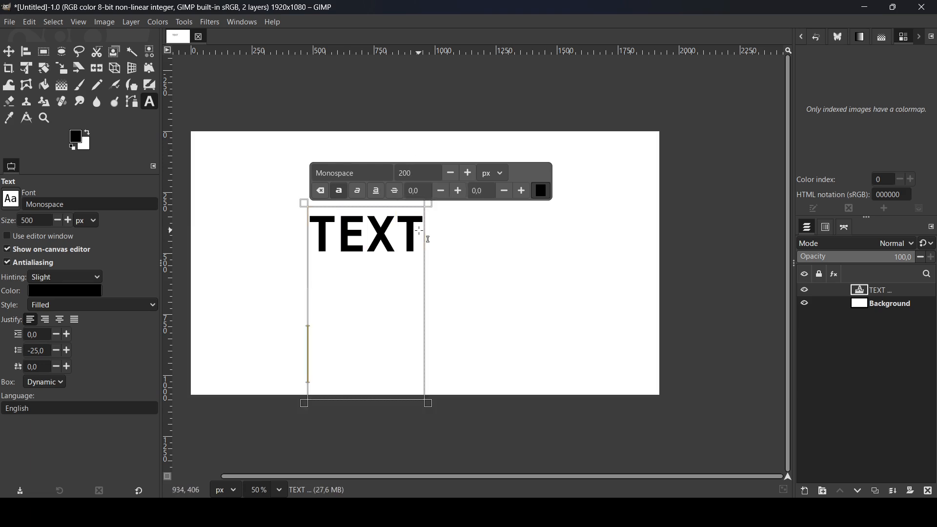
{"action": "key", "text": "BackSpace"}
{"action": "type", "text": "TEXT"}
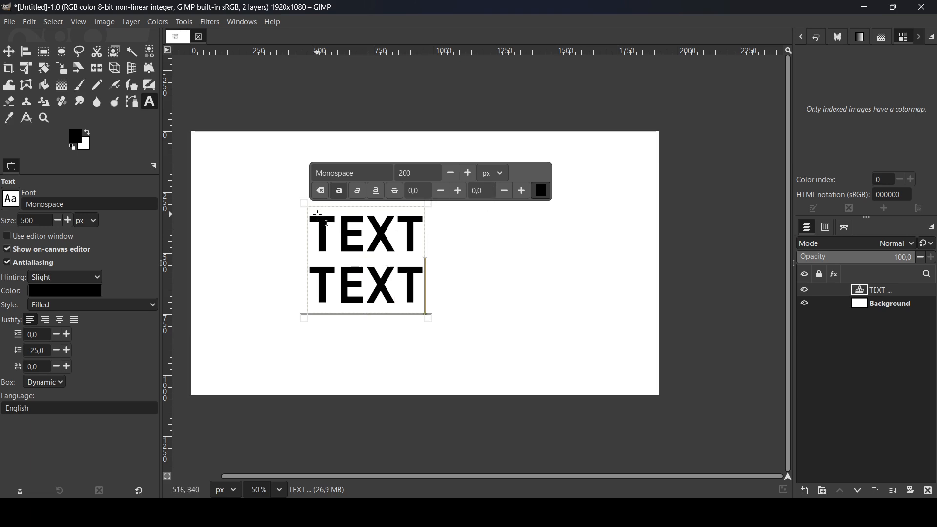
- Raise the baseline value of both TEXT lines past 118, and reset it to 0
{"action": "key", "text": "ctrl+a"}
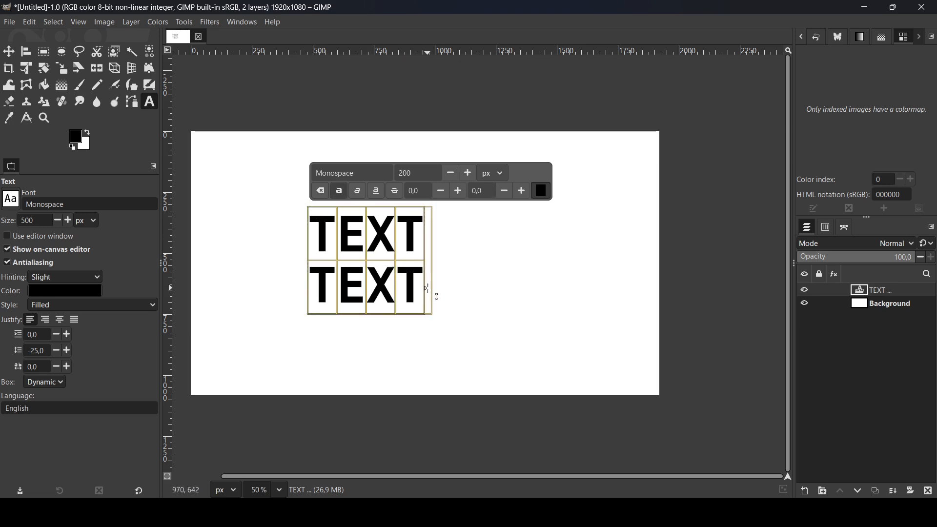
{"action": "left_click", "coordinate": [458, 192]}
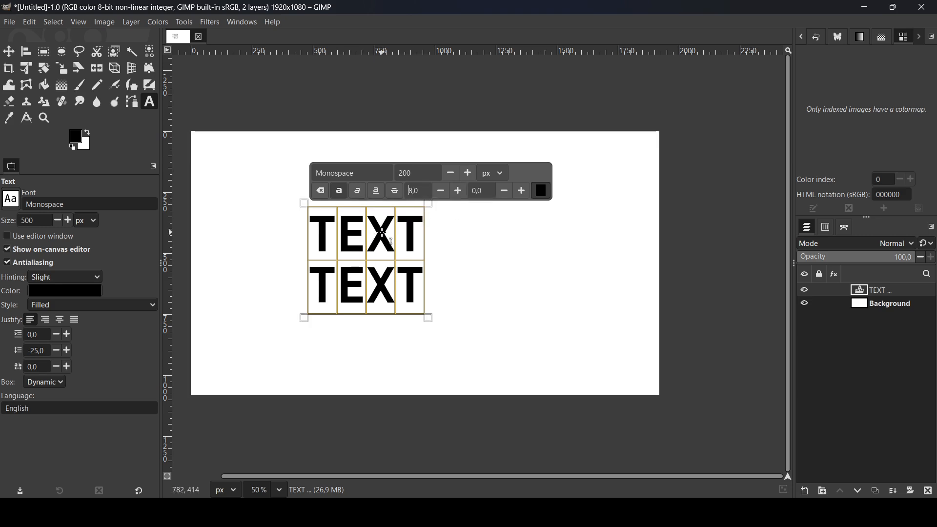
{"action": "left_click", "coordinate": [457, 194]}
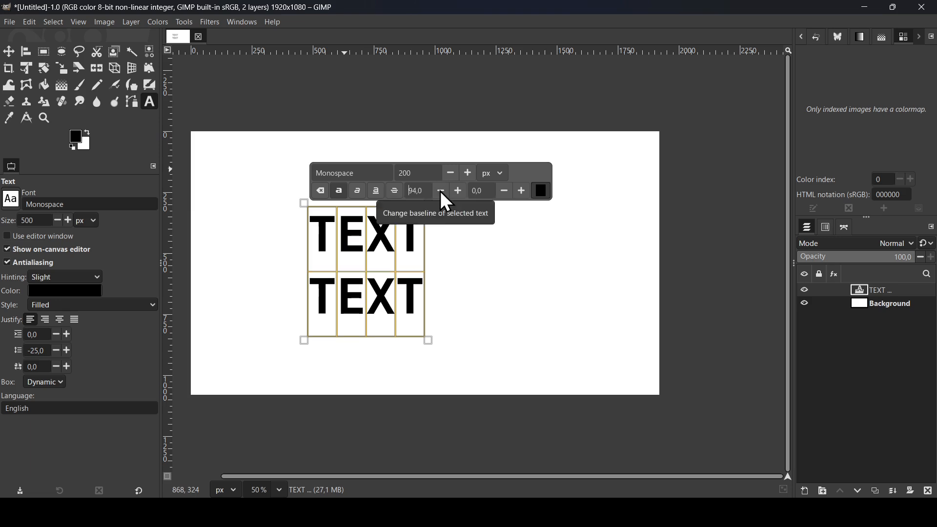
{"action": "left_click", "coordinate": [458, 190]}
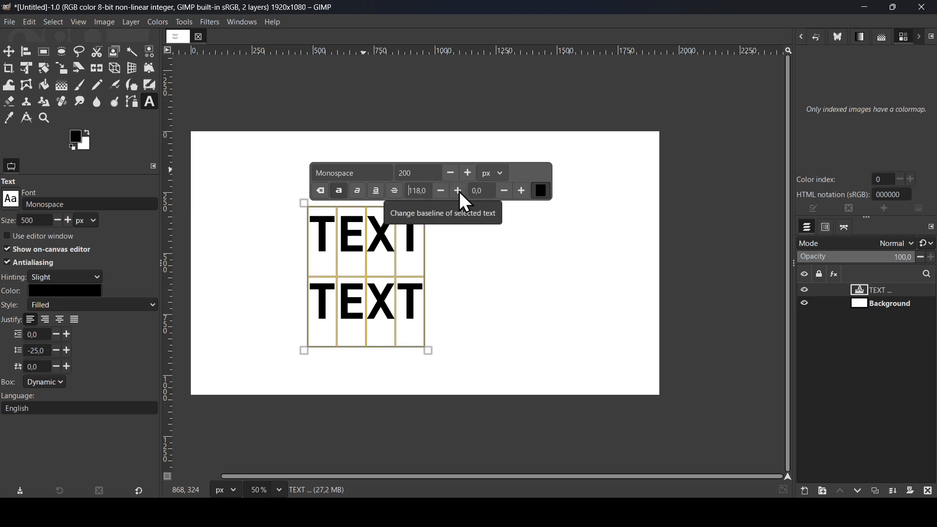
{"action": "triple_click", "coordinate": [416, 191]}
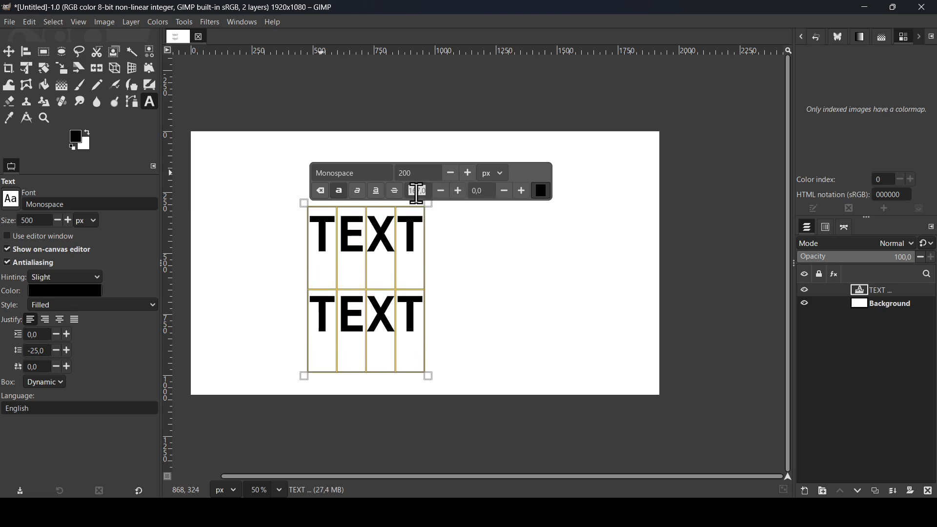
{"action": "type", "text": "0"}
{"action": "key", "text": "Return"}
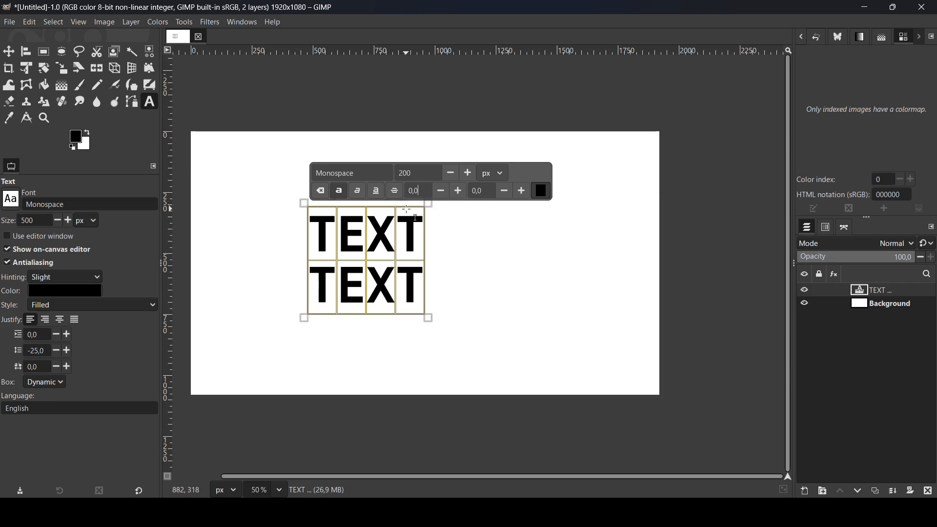
- Raise the baseline of the first line's last T together with the second line, and reset it to 0
{"action": "left_click", "coordinate": [368, 222]}
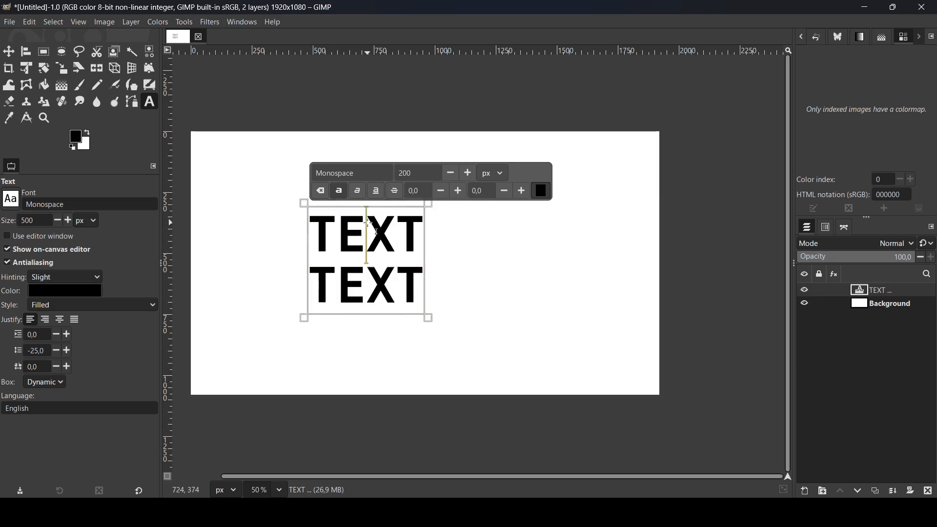
{"action": "left_click", "coordinate": [399, 227]}
{"action": "left_click_drag", "start_coordinate": [399, 227], "coordinate": [427, 289]}
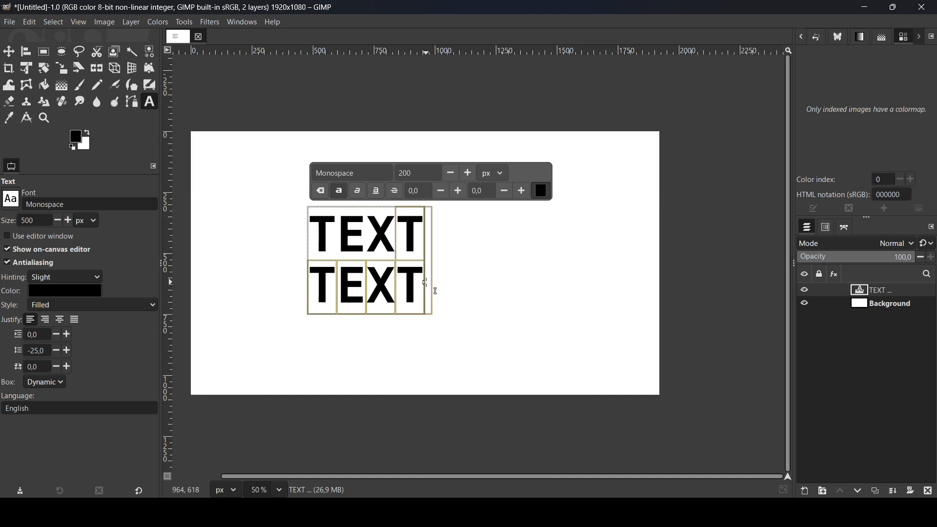
{"action": "left_click", "coordinate": [454, 191]}
{"action": "left_click", "coordinate": [455, 190]}
{"action": "left_click", "coordinate": [455, 190]}
{"action": "left_click_drag", "start_coordinate": [455, 190], "coordinate": [459, 200]}
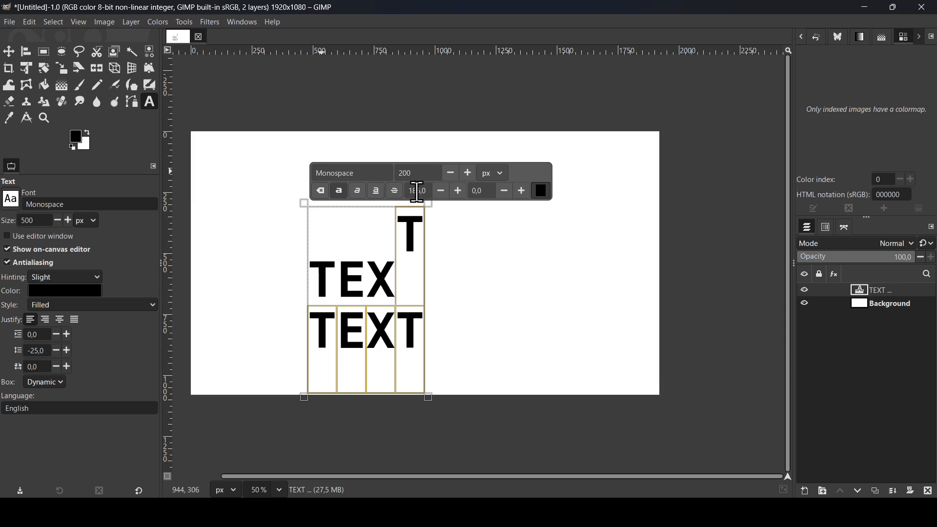
{"action": "type", "text": "0"}
{"action": "key", "text": "Return"}
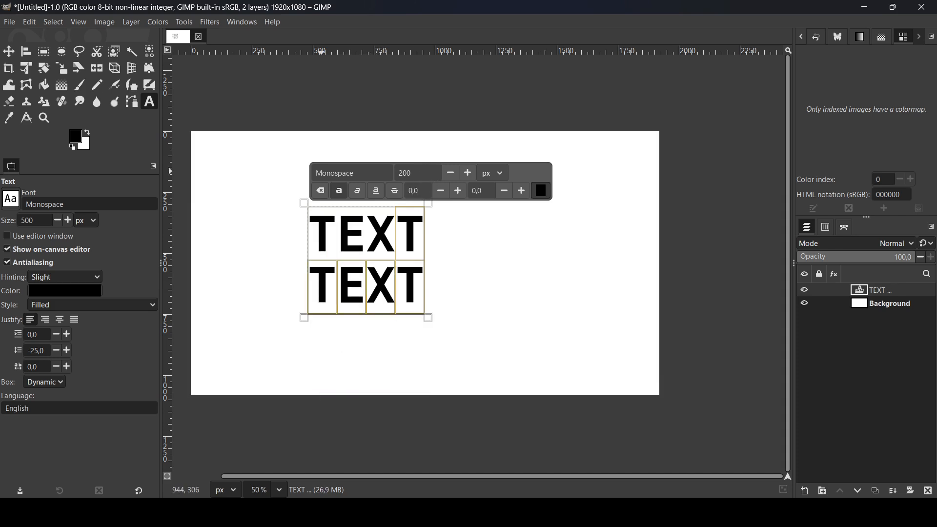
- Widen the kerning of the first line's last T and the whole second line to 139
{"action": "left_click", "coordinate": [522, 190]}
{"action": "left_click", "coordinate": [522, 189]}
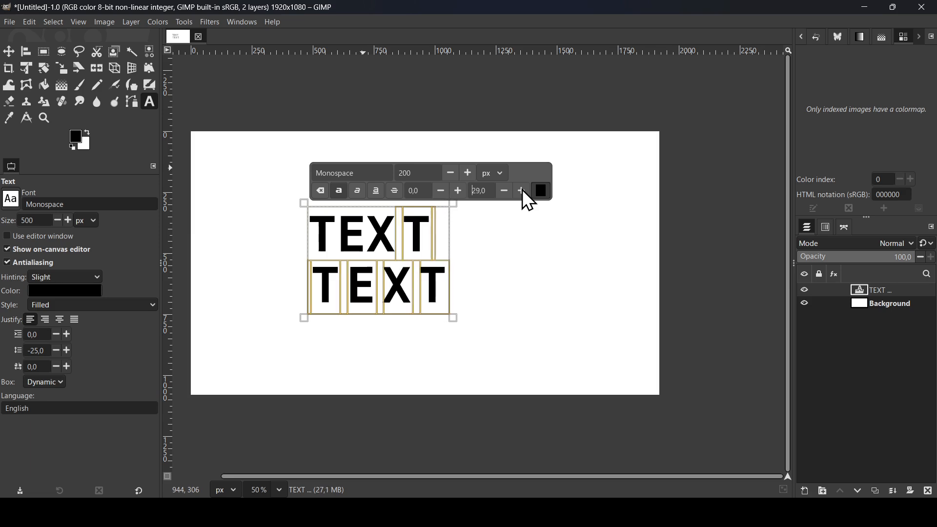
{"action": "left_click", "coordinate": [522, 190]}
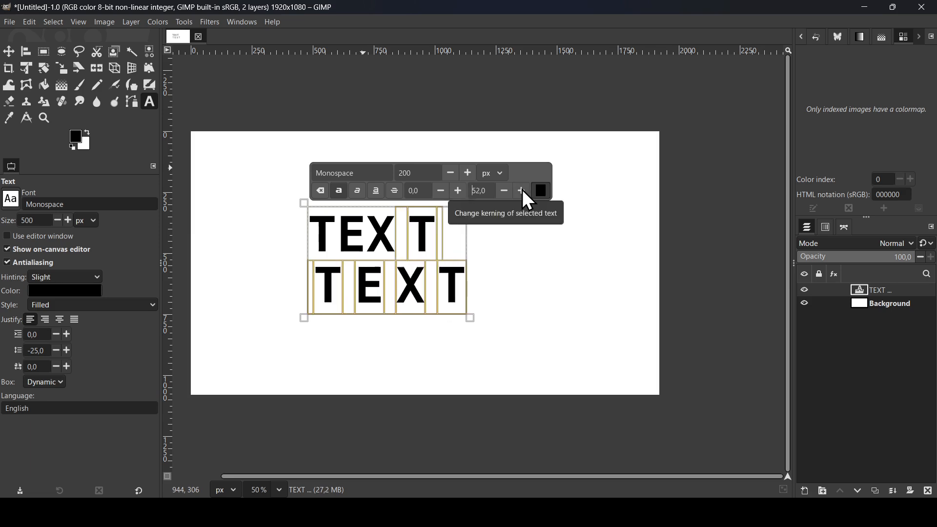
{"action": "left_click", "coordinate": [522, 190]}
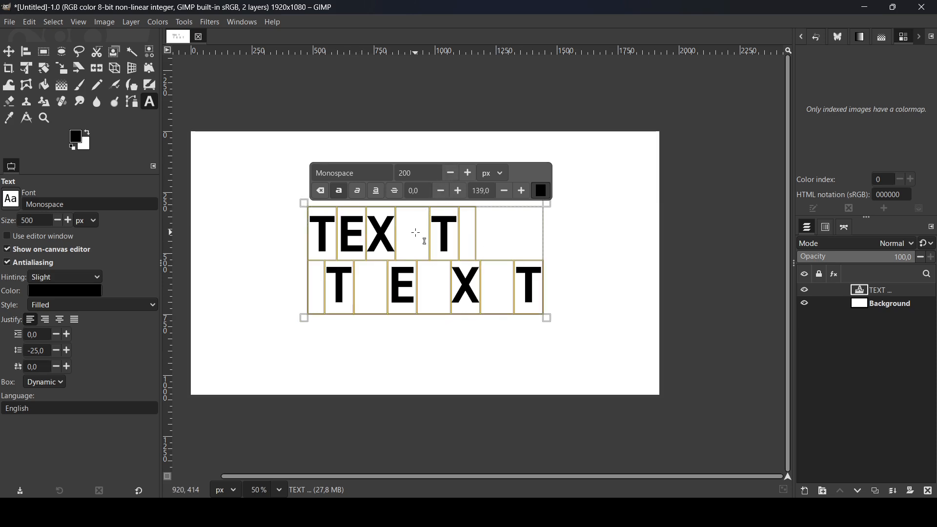
- Undo the kerning and second-line edits to return to a single line of TEXT
{"action": "key", "text": "ctrl+z"}
{"action": "key", "text": "ctrl+z"}
{"action": "key", "text": "ctrl+z"}
{"action": "key", "text": "ctrl+z"}
{"action": "key", "text": "ctrl+z"}
{"action": "key", "text": "ctrl+z"}
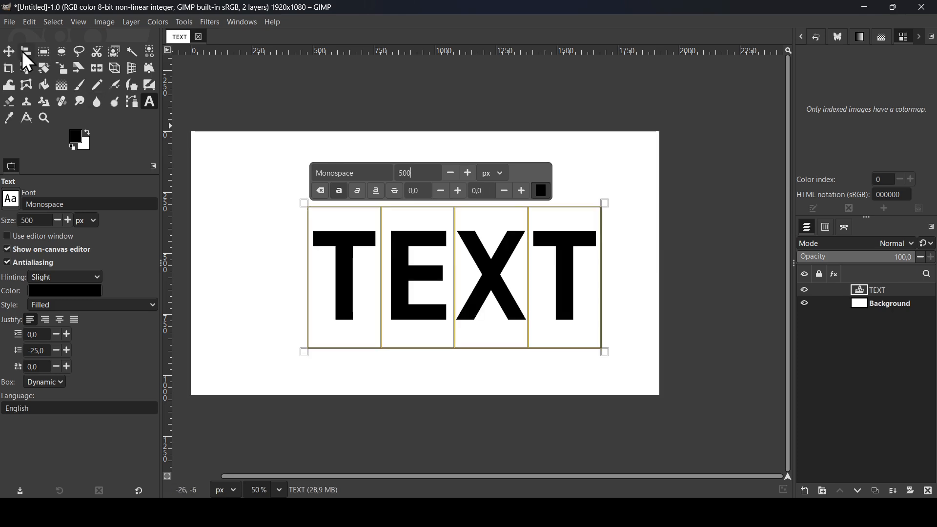